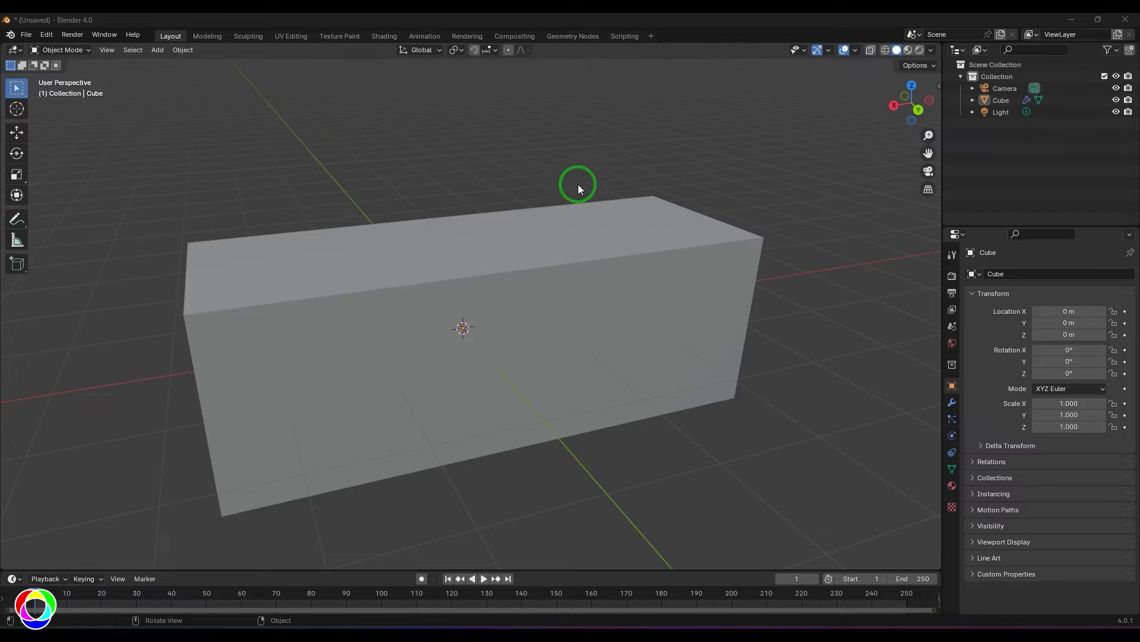
- Select the elongated Cube object in the 3D viewport
click(630, 325)
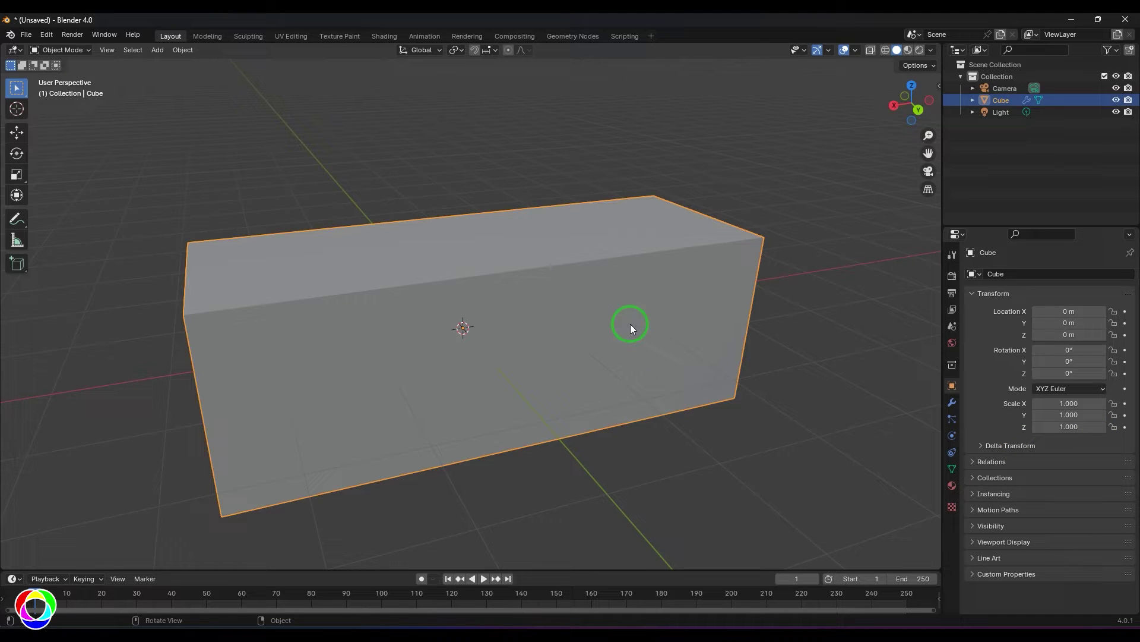
- Put the Cube in Edit Mode, orbit to view its subdivided edges, and clear the selection
key(Tab)
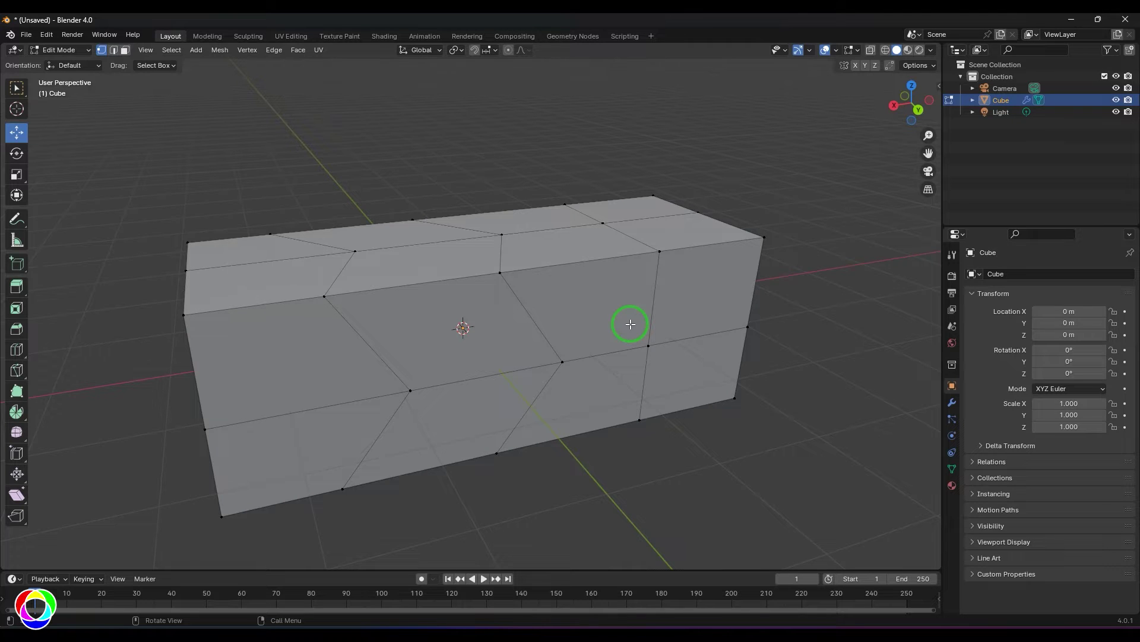
middle_drag(695, 433, 437, 333)
middle_drag(552, 458, 528, 425)
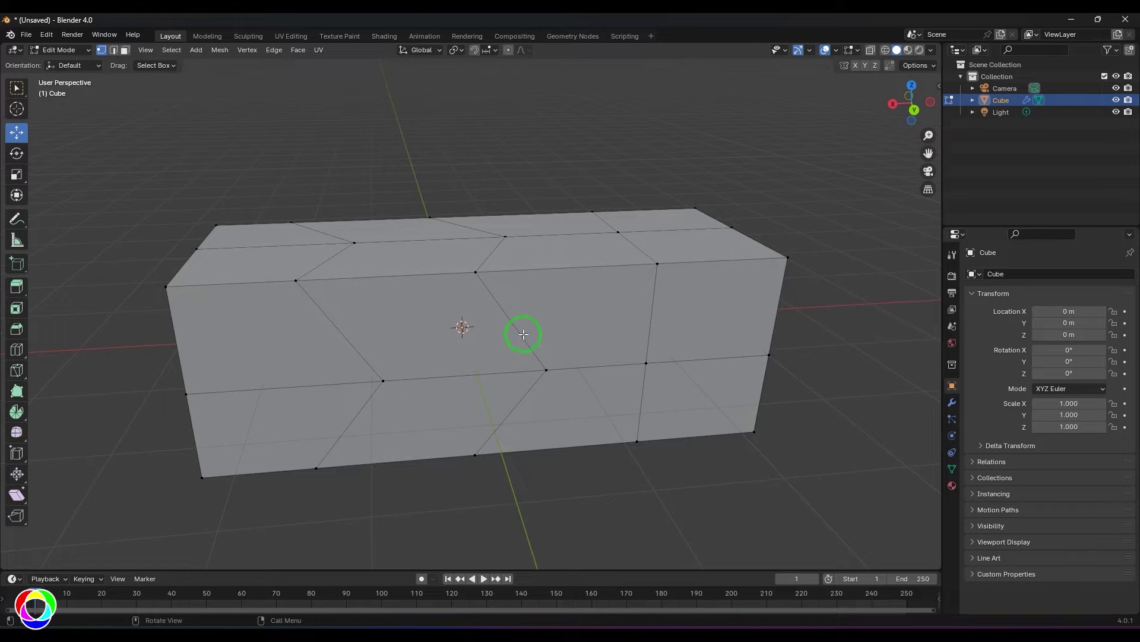
alt+click(491, 302)
click(576, 484)
- In edge select mode, select the diagonal edge loop across the cube's front
key(2)
alt+click(522, 339)
click(564, 465)
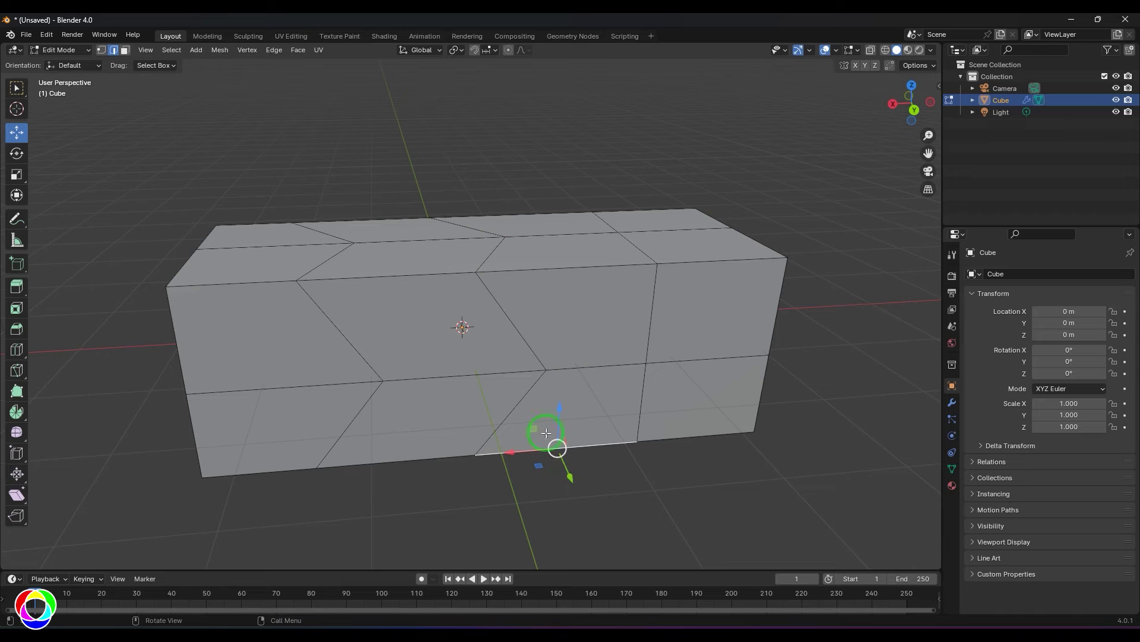
alt+click(520, 335)
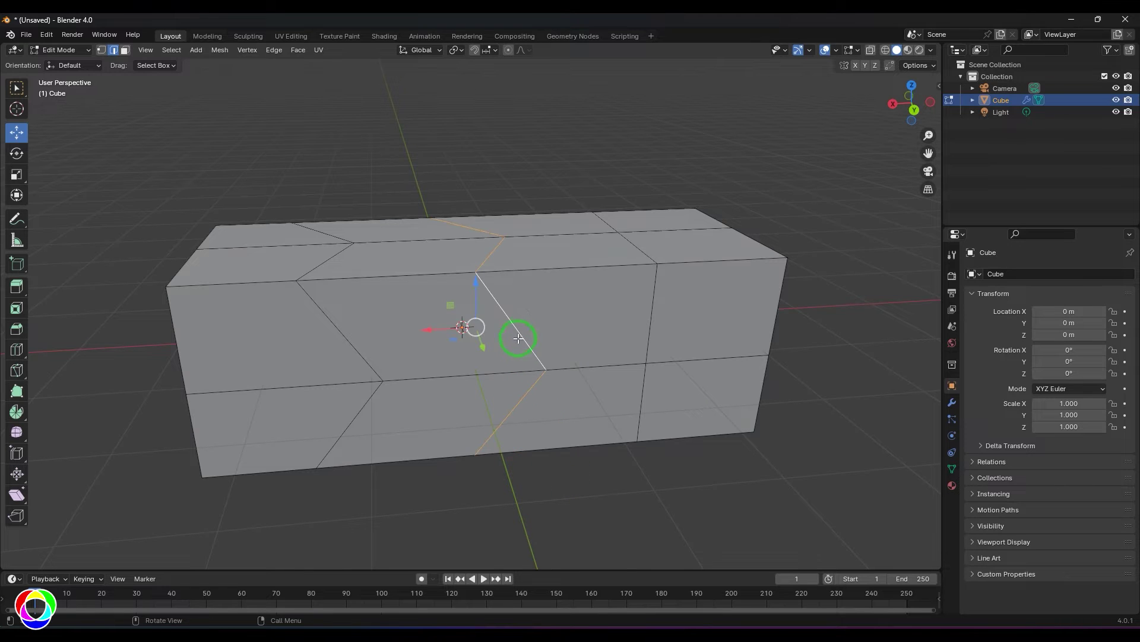
middle_drag(568, 451, 448, 375)
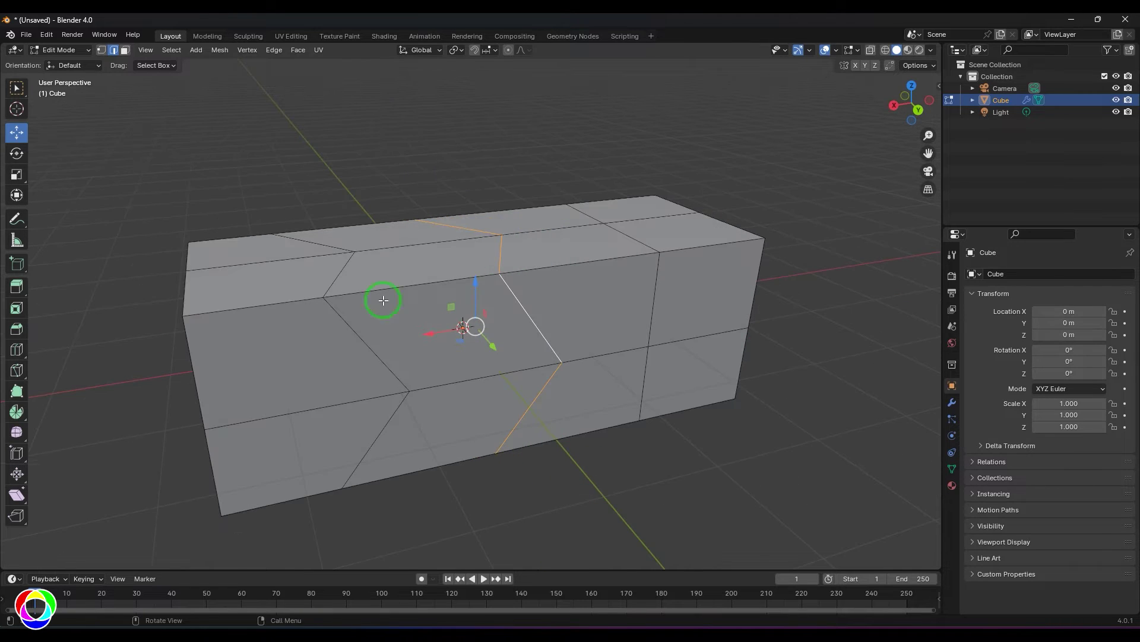
- Double the loop with Offset Edge Slide, placing the loops at factor -0.781
click(274, 50)
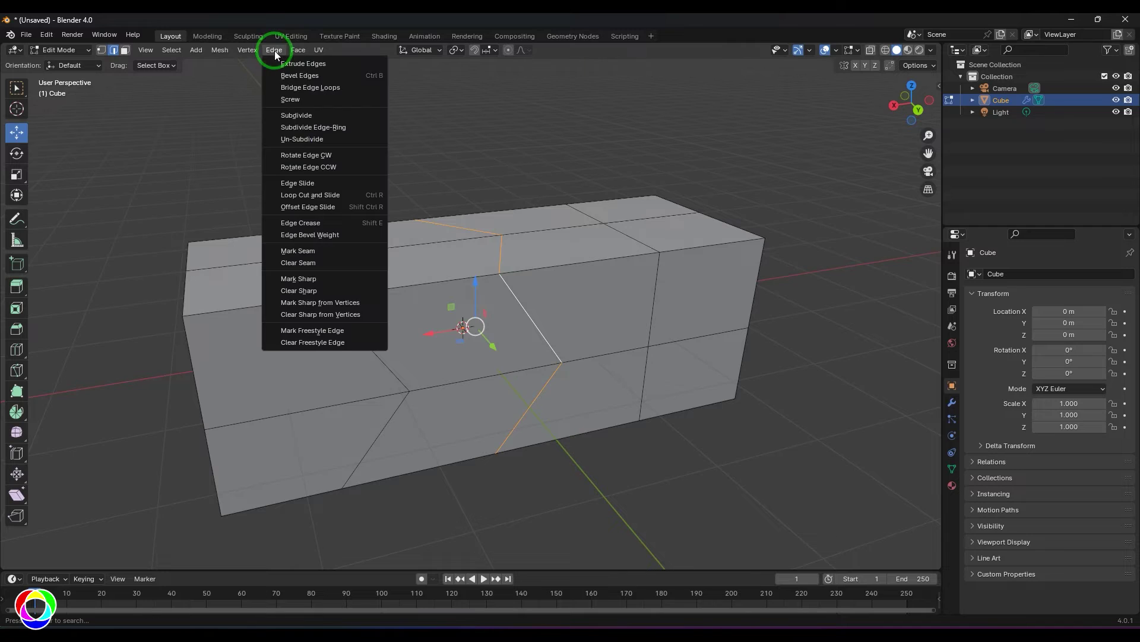
click(313, 207)
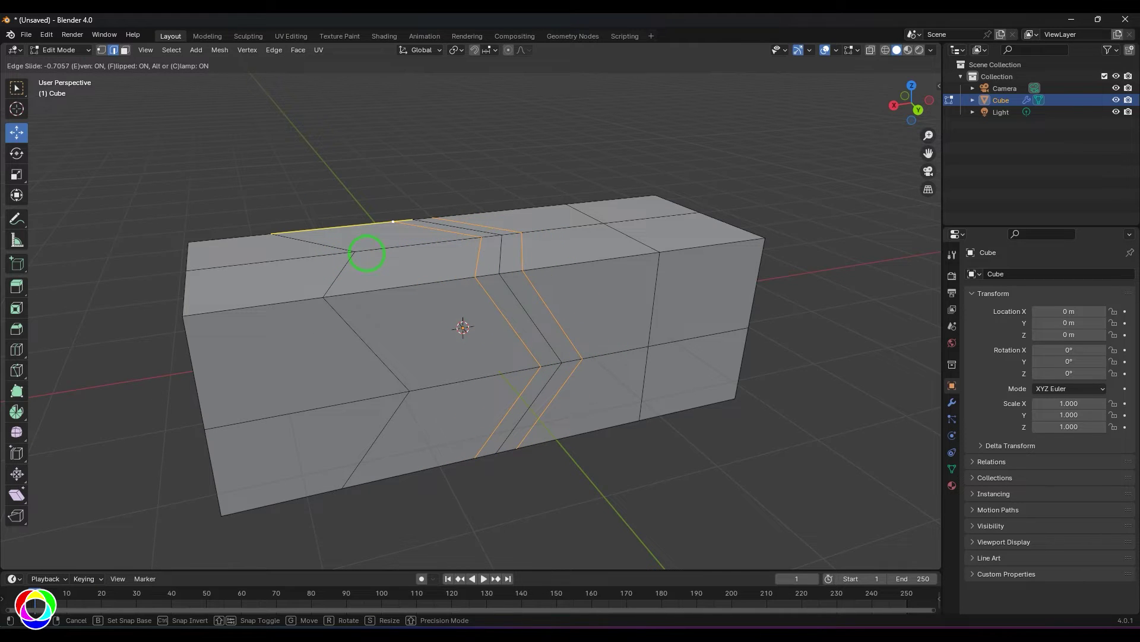
click(372, 254)
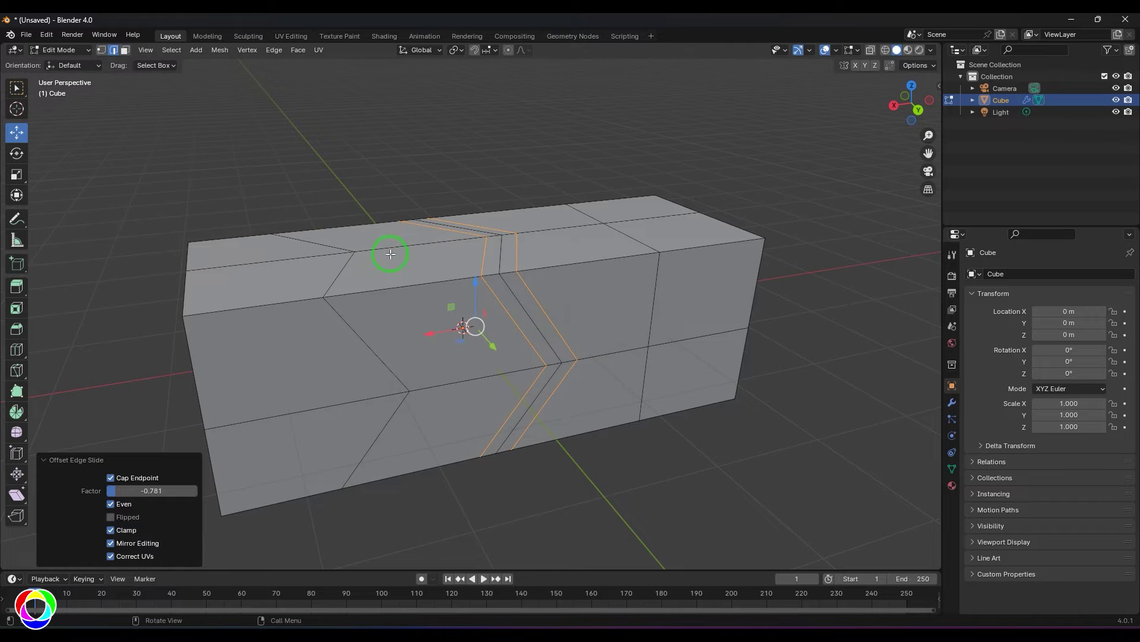
- Try the slide with Even off at factor 0.401, then with Even on at a negative factor
click(118, 502)
drag(158, 490, 173, 492)
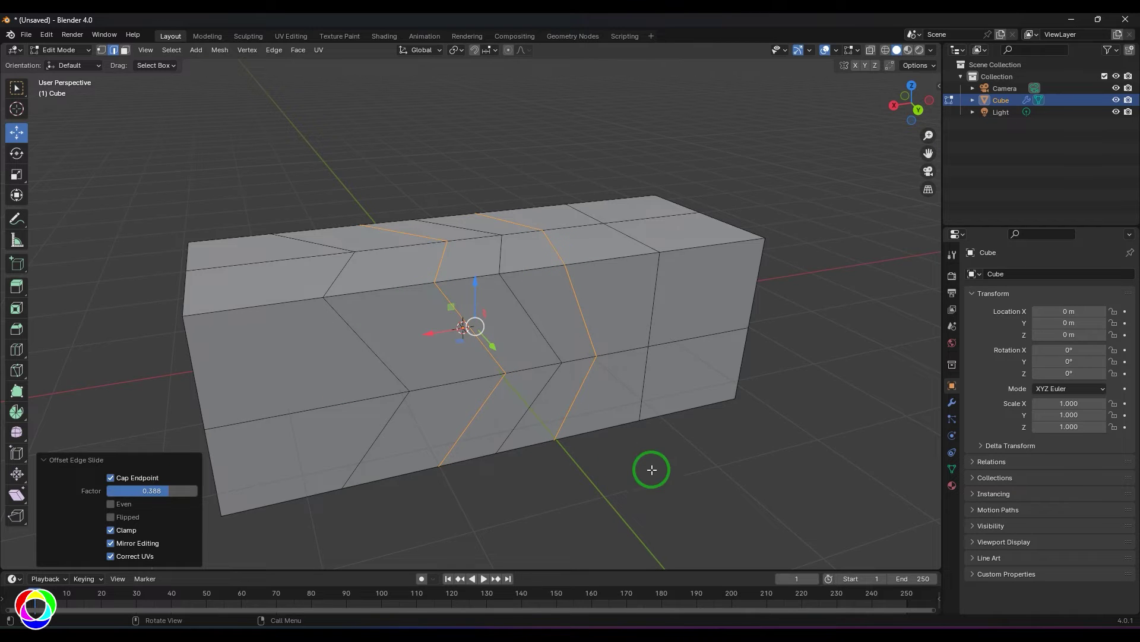
middle_drag(647, 479, 572, 450)
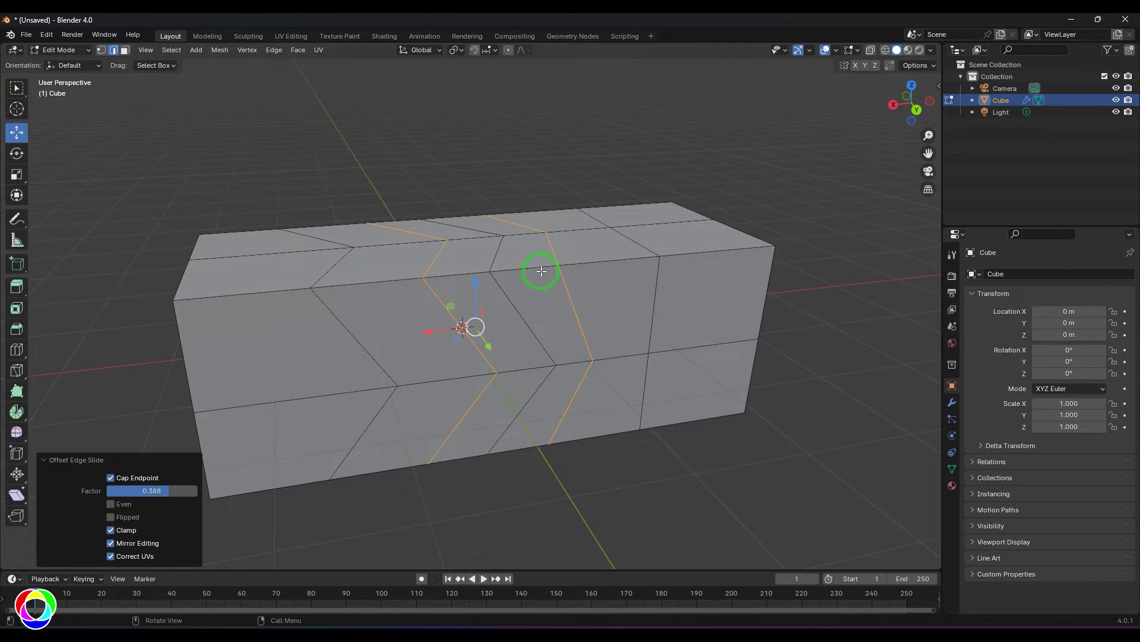
click(128, 504)
drag(158, 491, 117, 496)
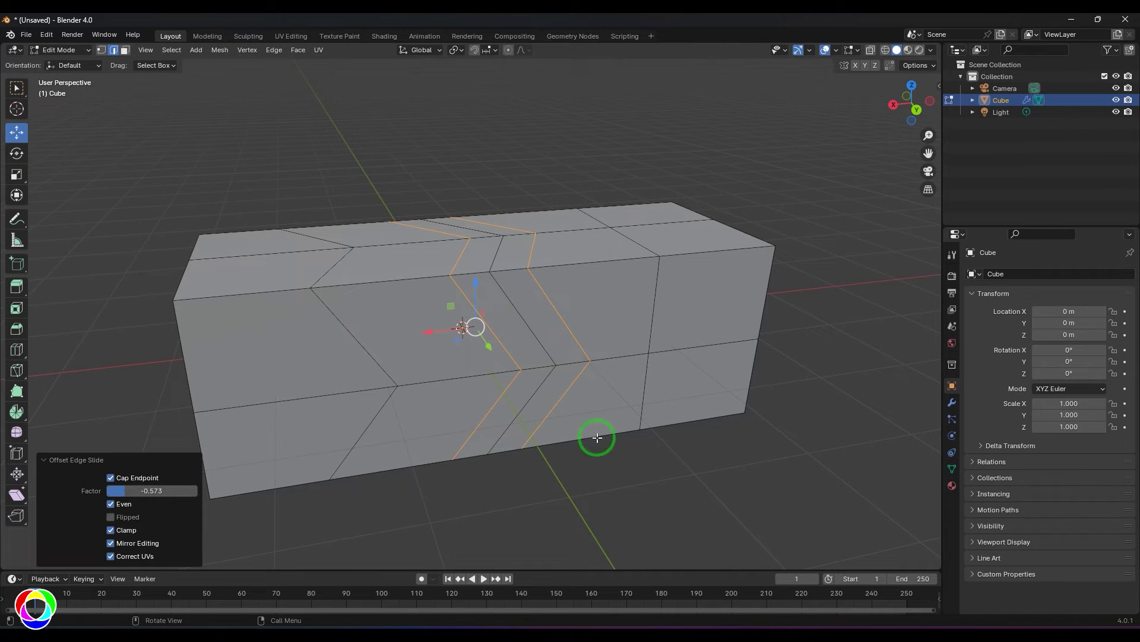
mouse_move(561, 455)
middle_down()
mouse_move(718, 466)
mouse_move(766, 448)
mouse_move(560, 461)
middle_up()
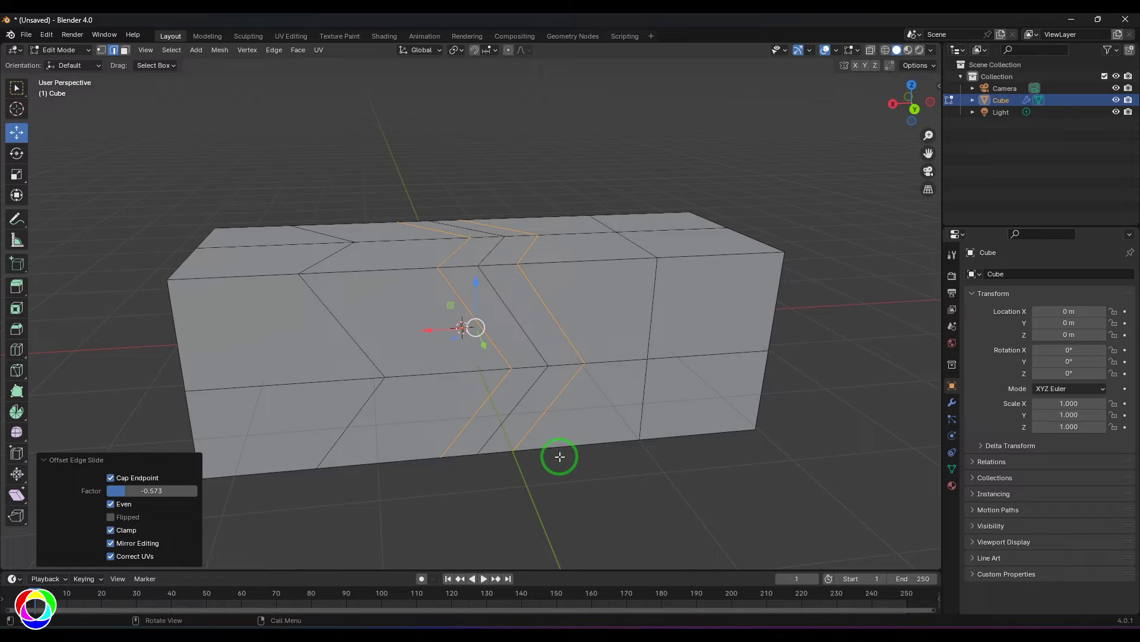
- Spread the loops to factor 0.349 with Even off, then re-enable Even near -0.664
click(120, 504)
drag(131, 490, 168, 491)
click(115, 504)
mouse_move(145, 491)
mouse_down()
mouse_move(122, 491)
mouse_move(140, 491)
mouse_up()
- Flip the offset loops and slide them to factor 0.154, then 0.180 with Even off
middle_drag(490, 494, 506, 507)
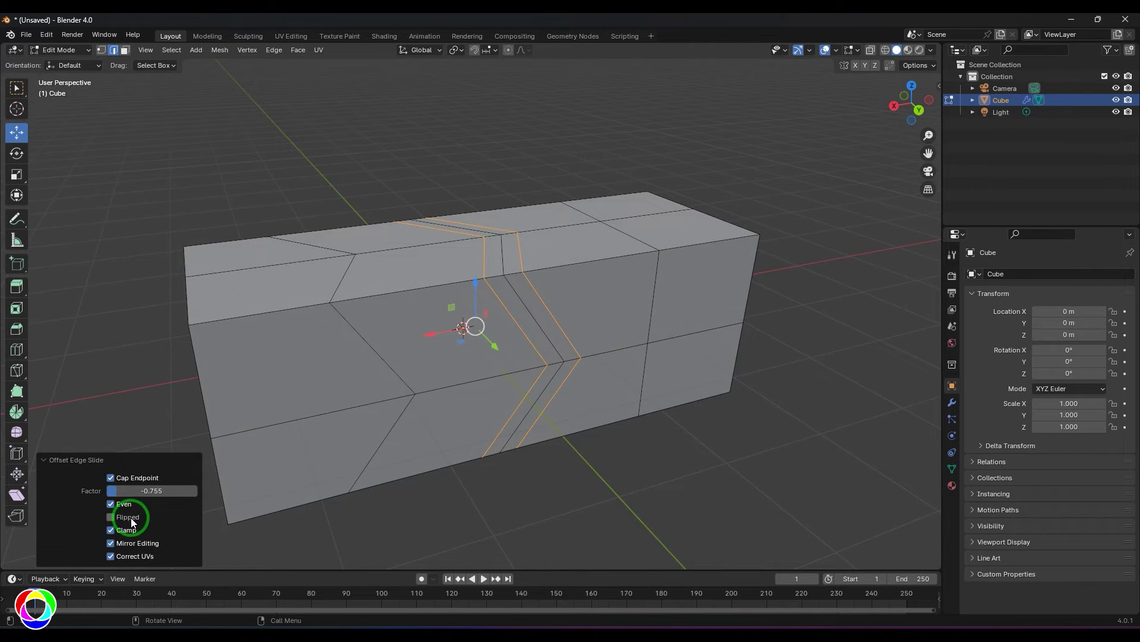
click(122, 517)
drag(127, 491, 176, 491)
middle_drag(577, 470, 526, 460)
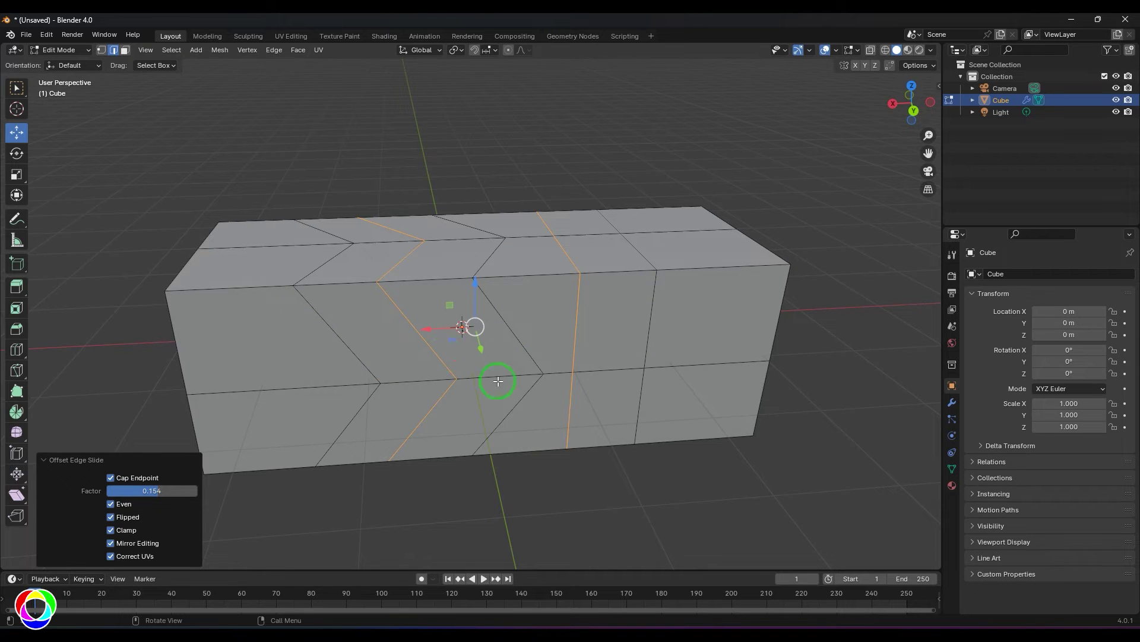
click(115, 506)
drag(155, 490, 160, 491)
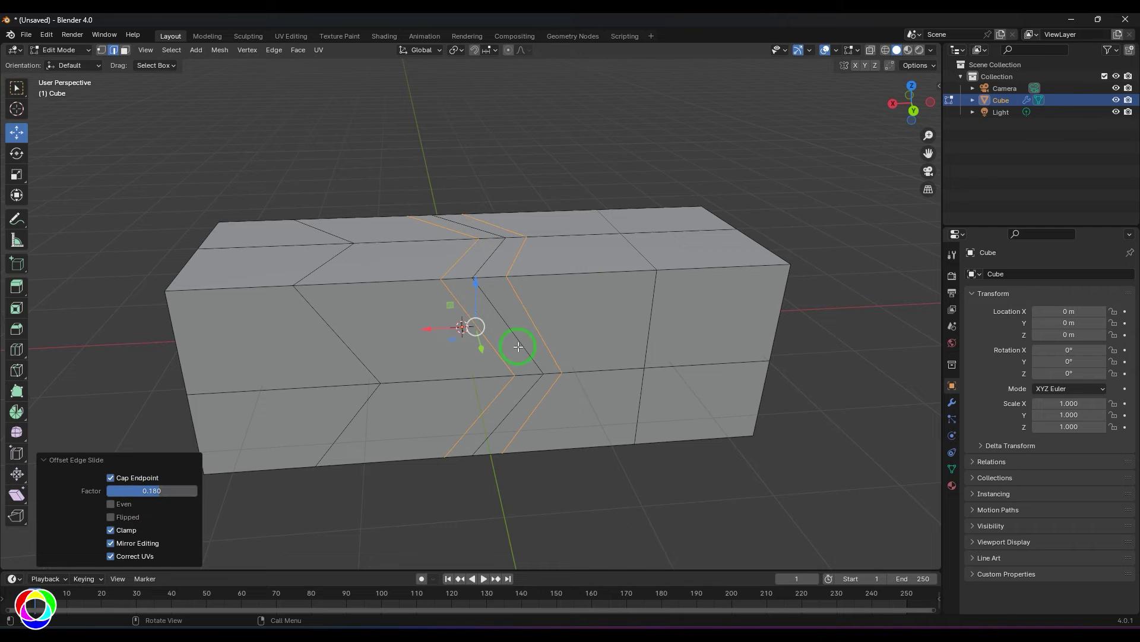
- Re-enable Even, turn Flipped off, and set the offset factor to -0.703
click(117, 517)
click(119, 504)
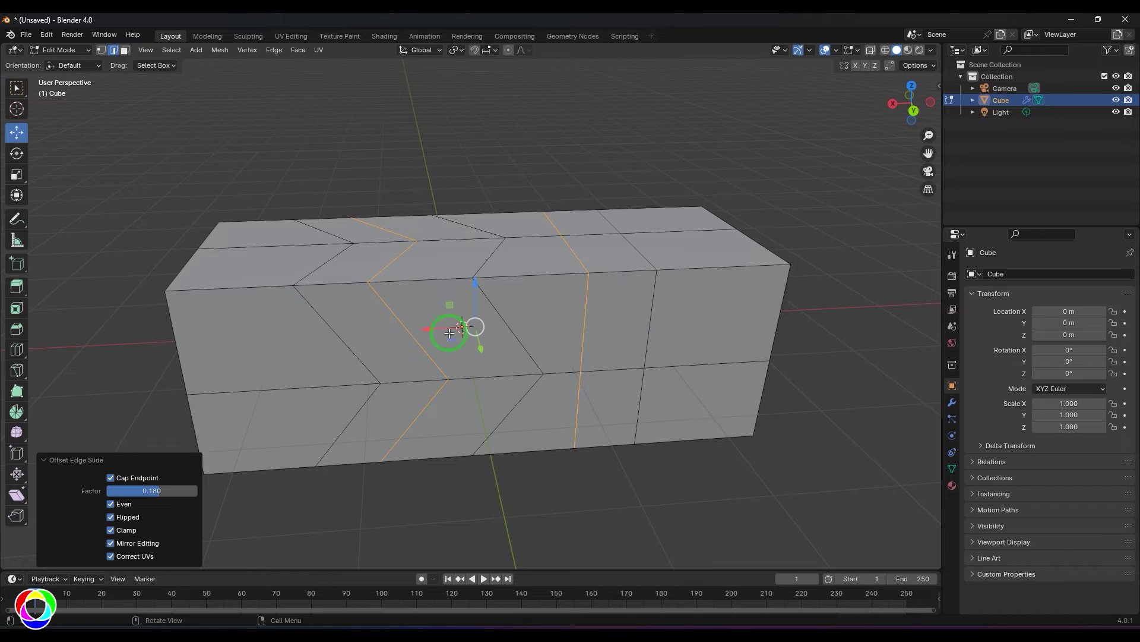
click(118, 516)
click(129, 518)
click(129, 517)
drag(145, 491, 119, 490)
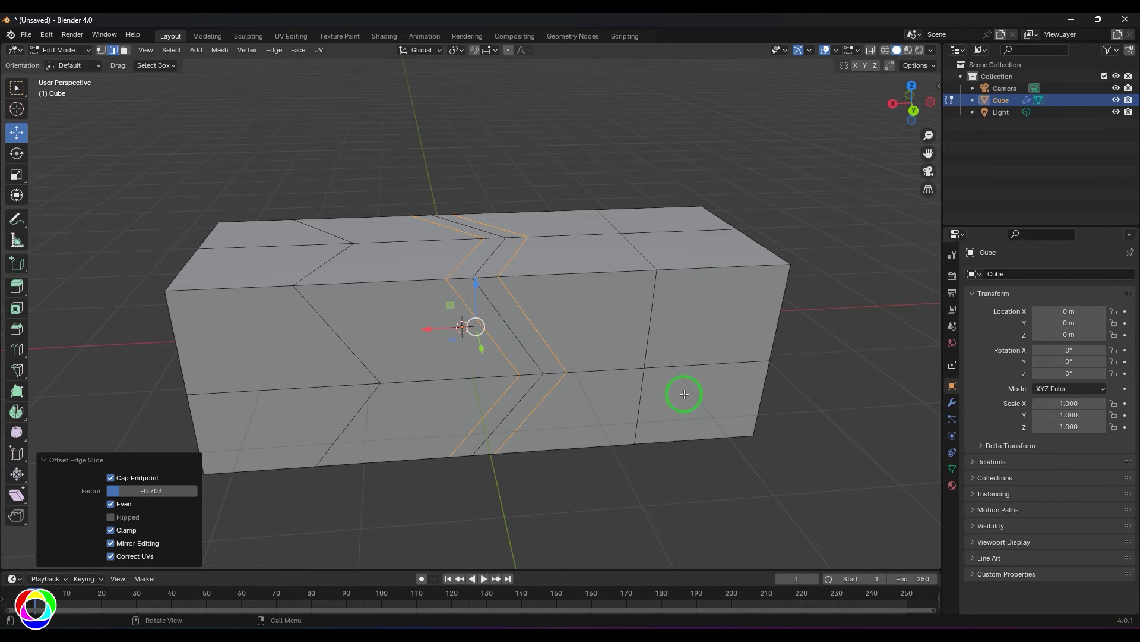
- Undo the offset slide and slide the zigzag loop to a new position without clamping
middle_drag(614, 471, 659, 474)
click(664, 467)
key(ctrl+z)
key(ctrl+z)
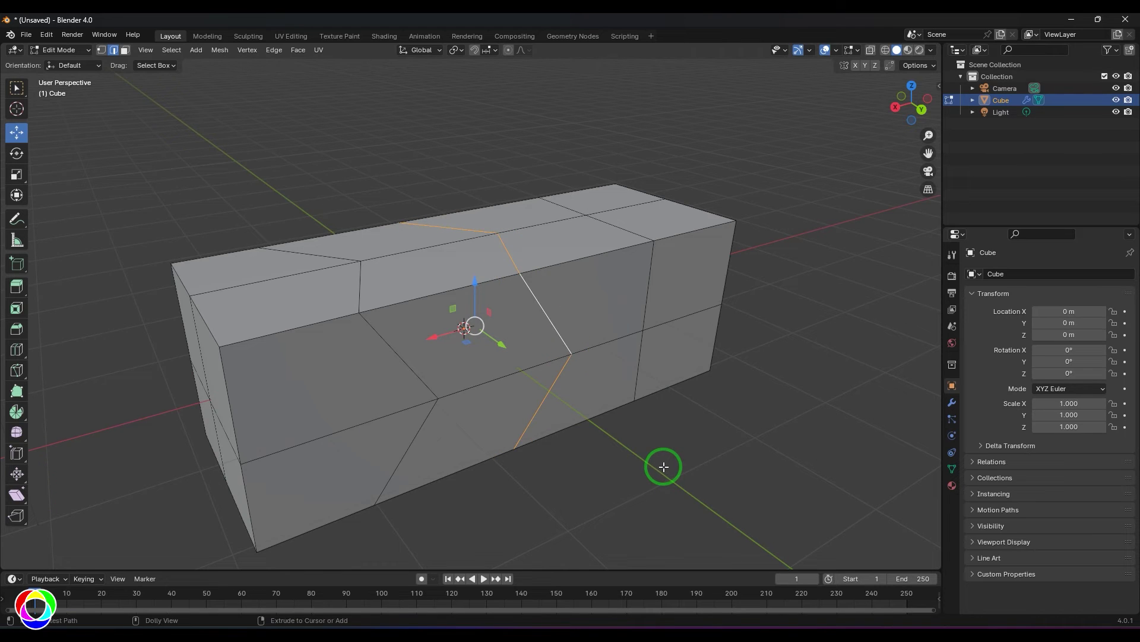
key(g)
key(g)
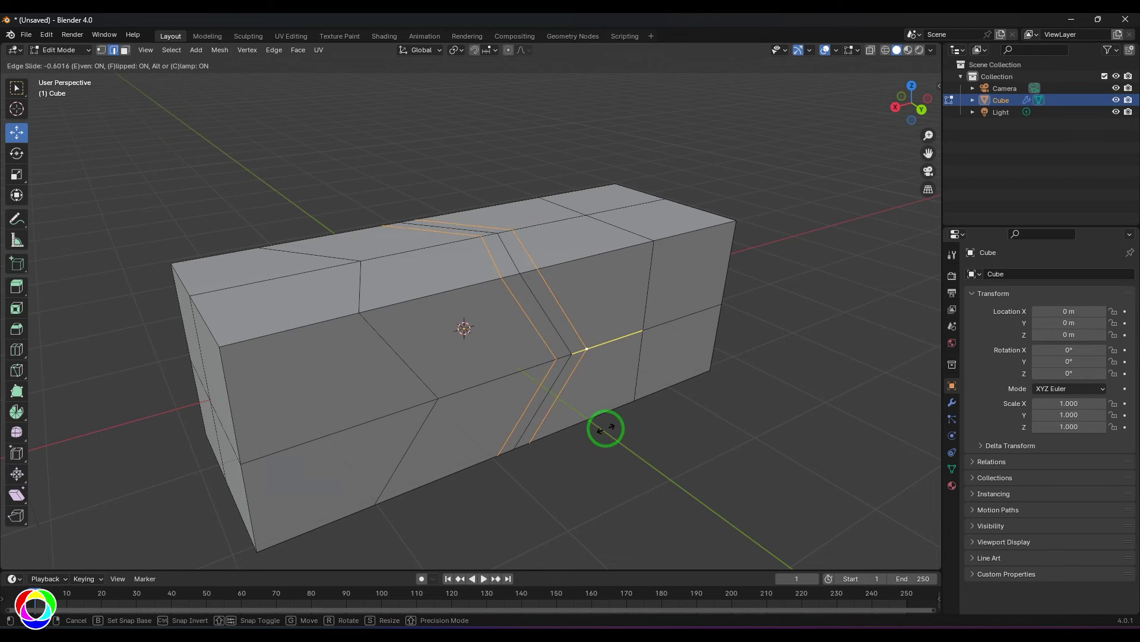
key(c)
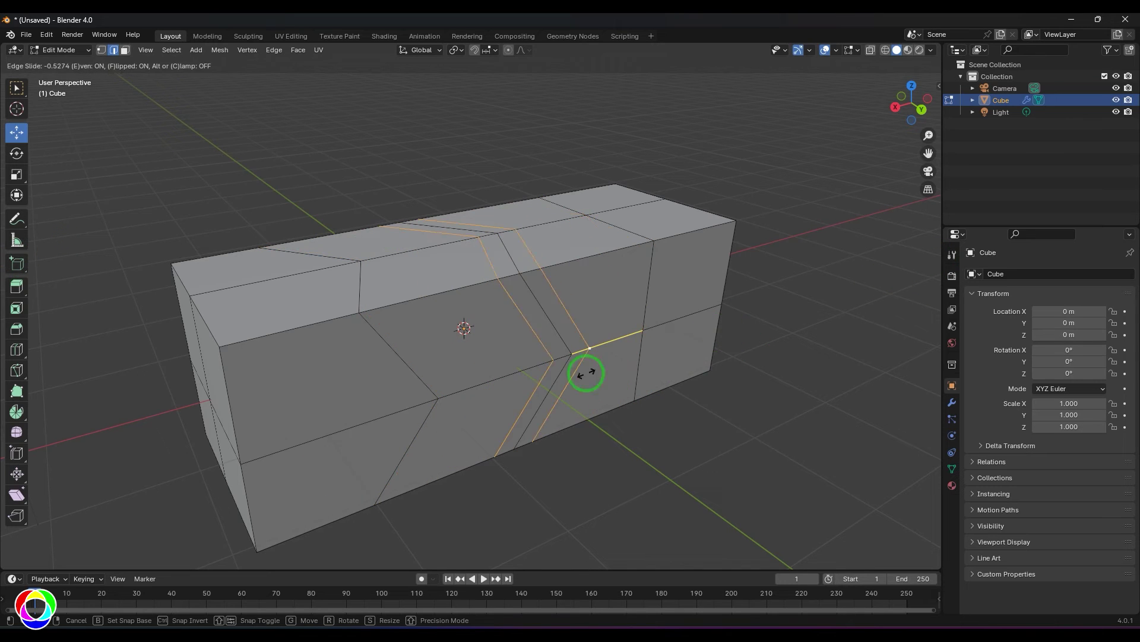
click(698, 354)
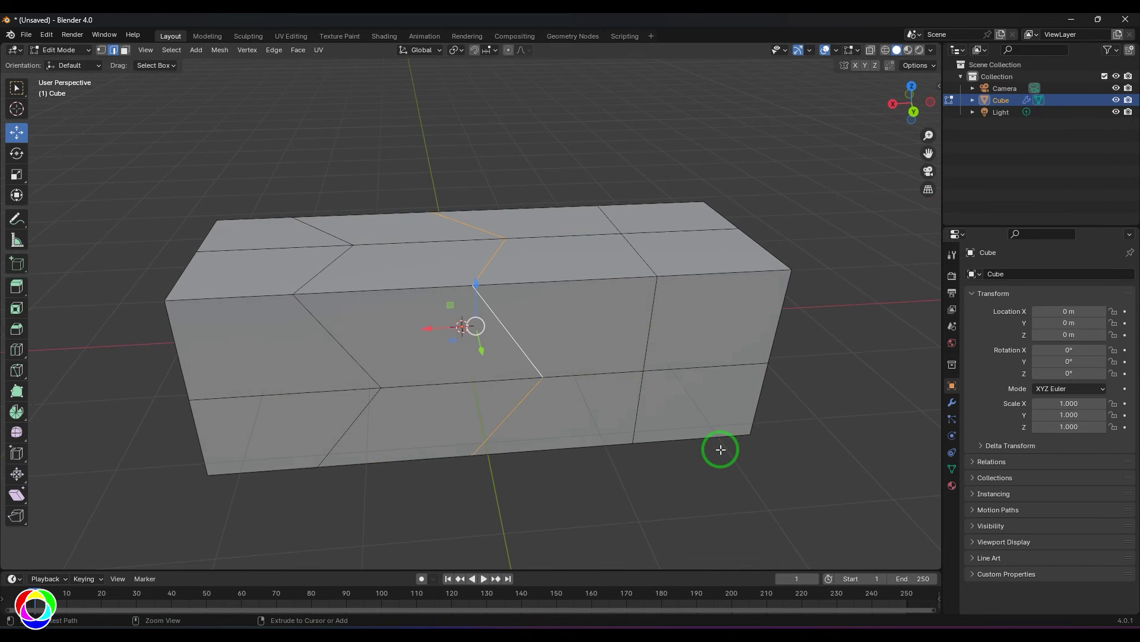
- Begin doubling the loop into offset loops with Clamp on and Even off
key(shift+r)
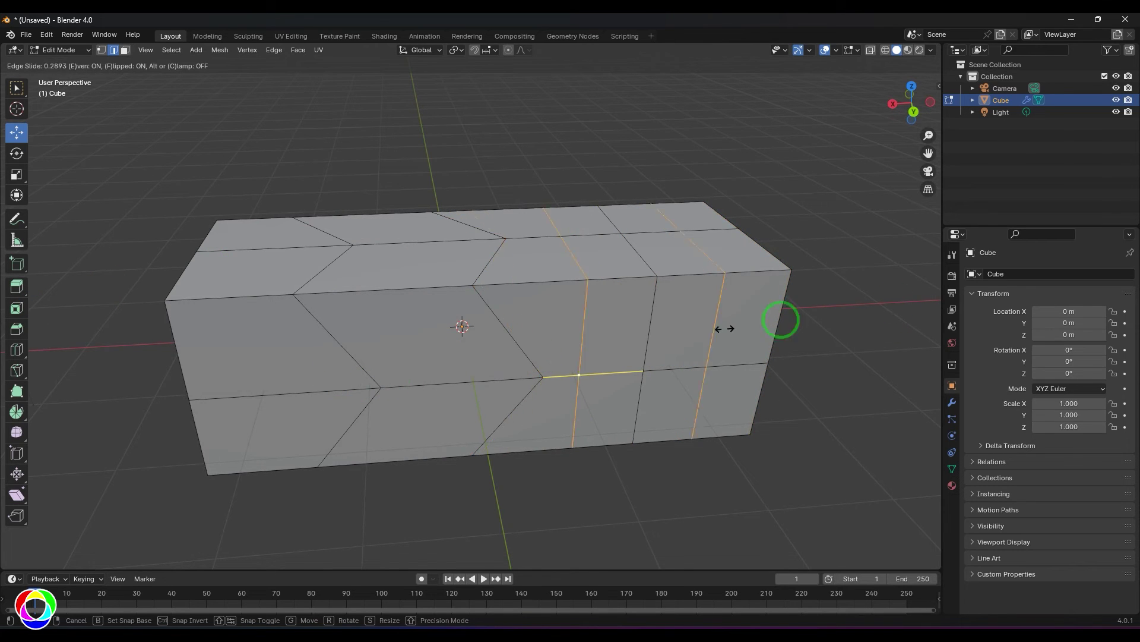
key(c)
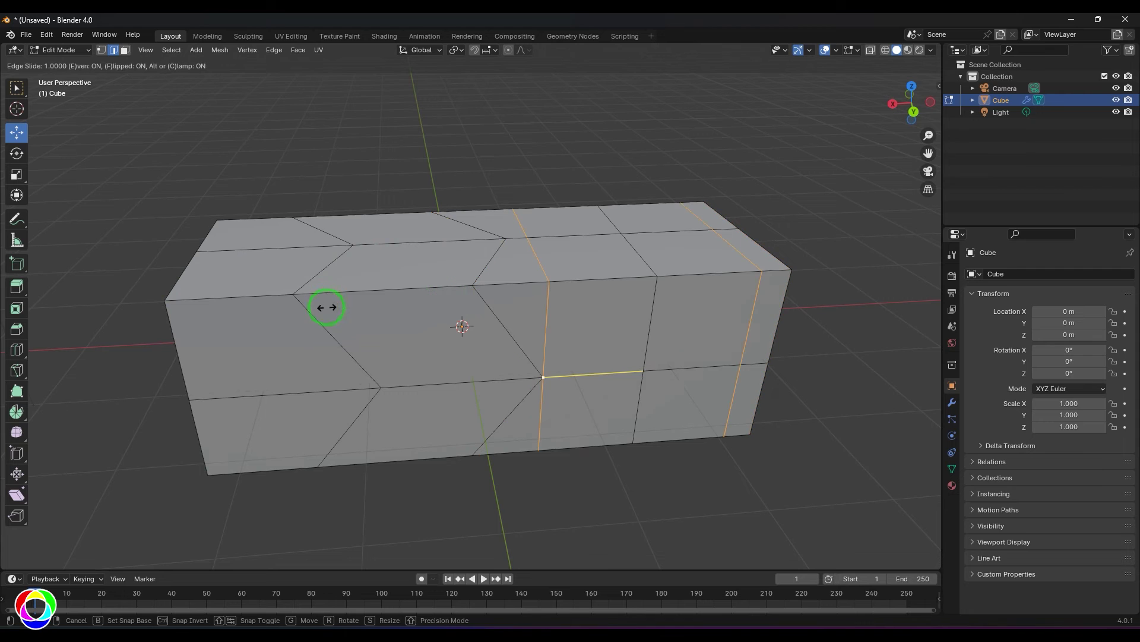
key(e)
middle_drag(624, 505, 733, 333)
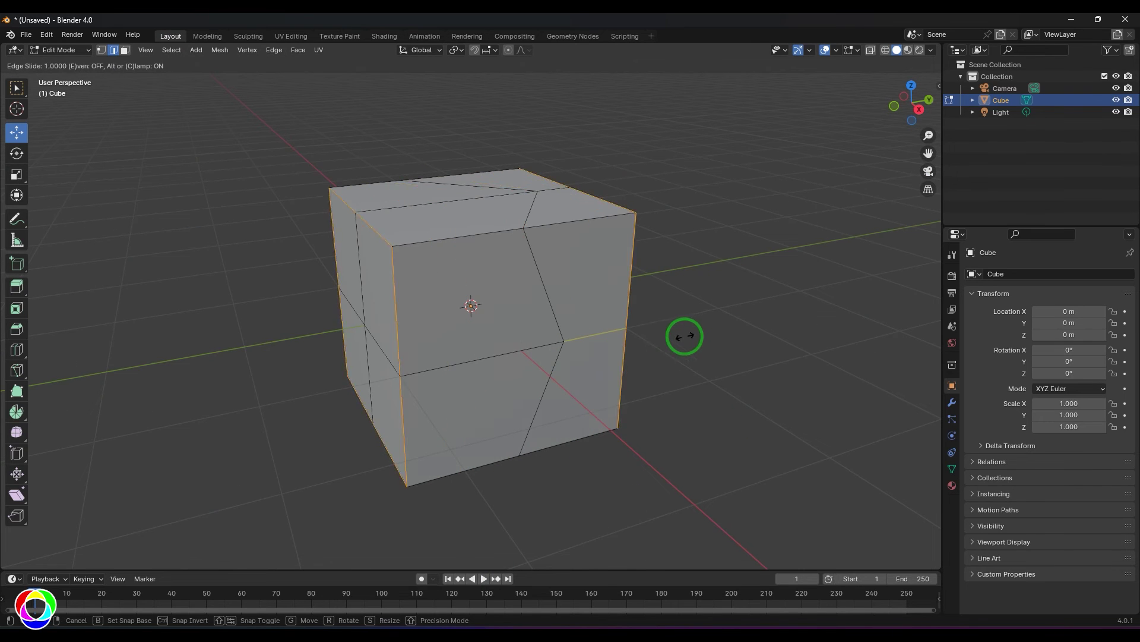
- Toggle Clamp off and back on during the offset slide, then confirm the two new loops
key(c)
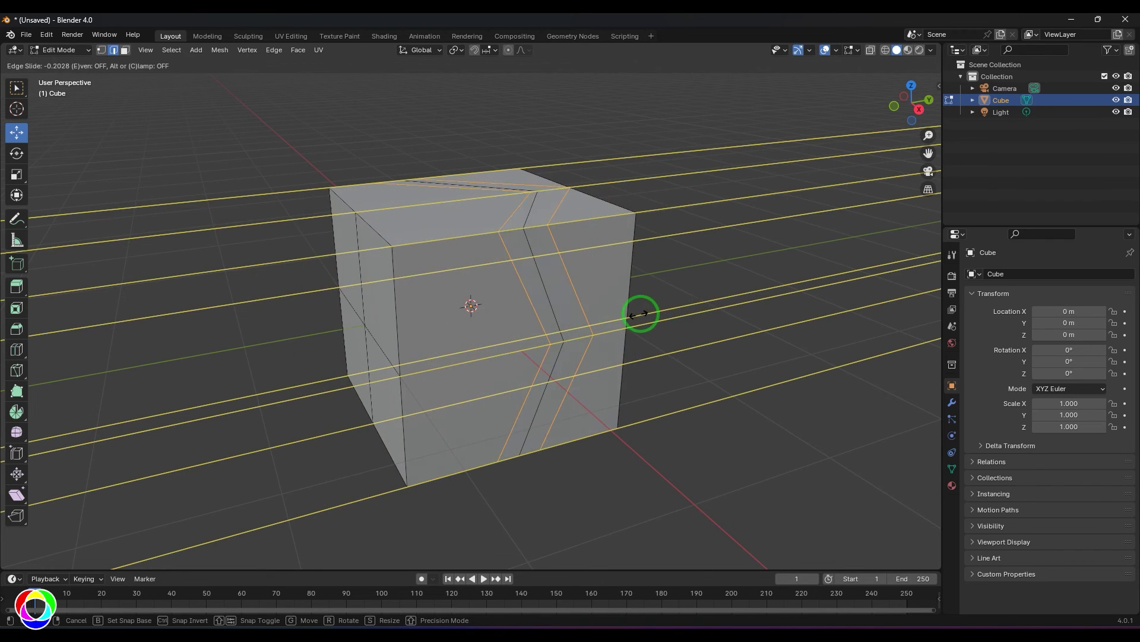
key(c)
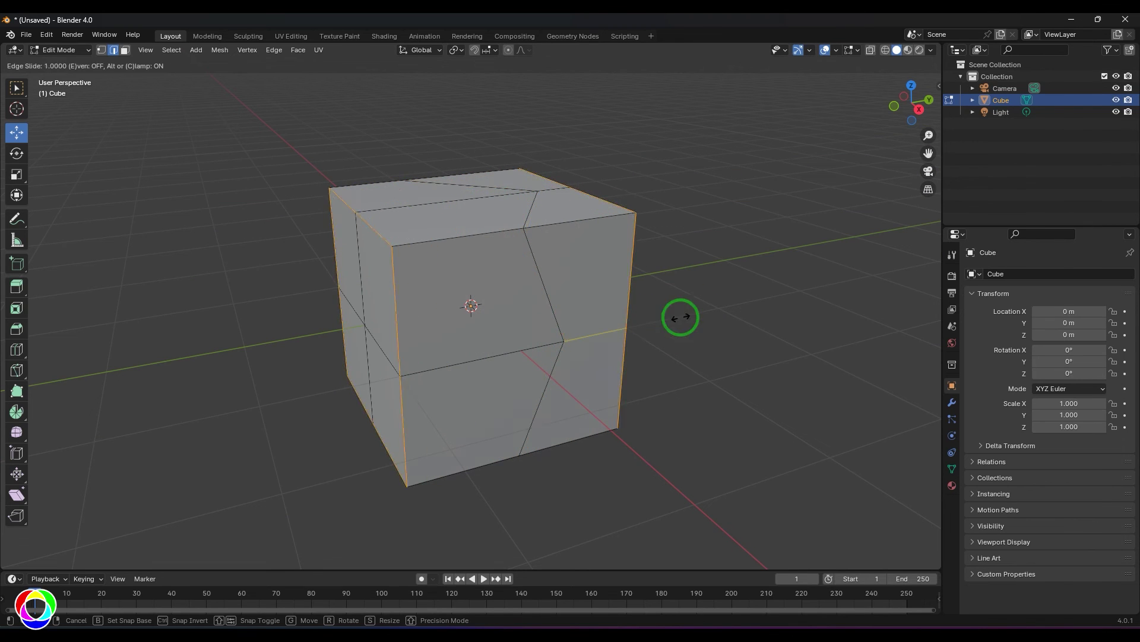
click(667, 316)
middle_drag(792, 369, 775, 376)
- Select the edge loop at the cube's top-left corner and double it with an offset slide
click(772, 352)
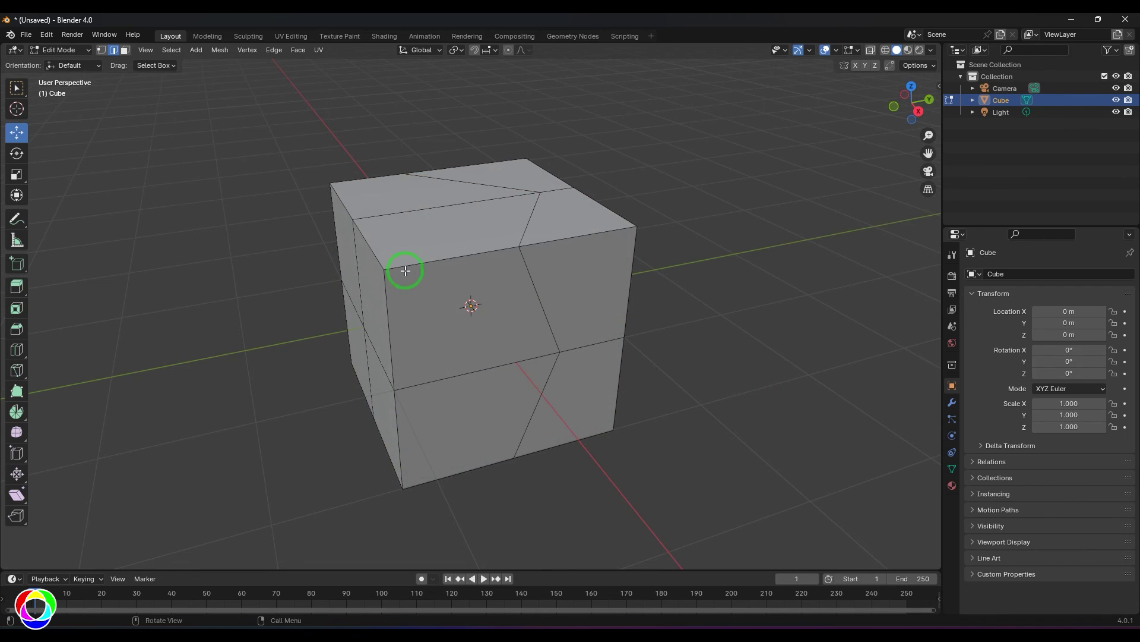
click(355, 221)
alt+click(358, 239)
key(g)
key(g)
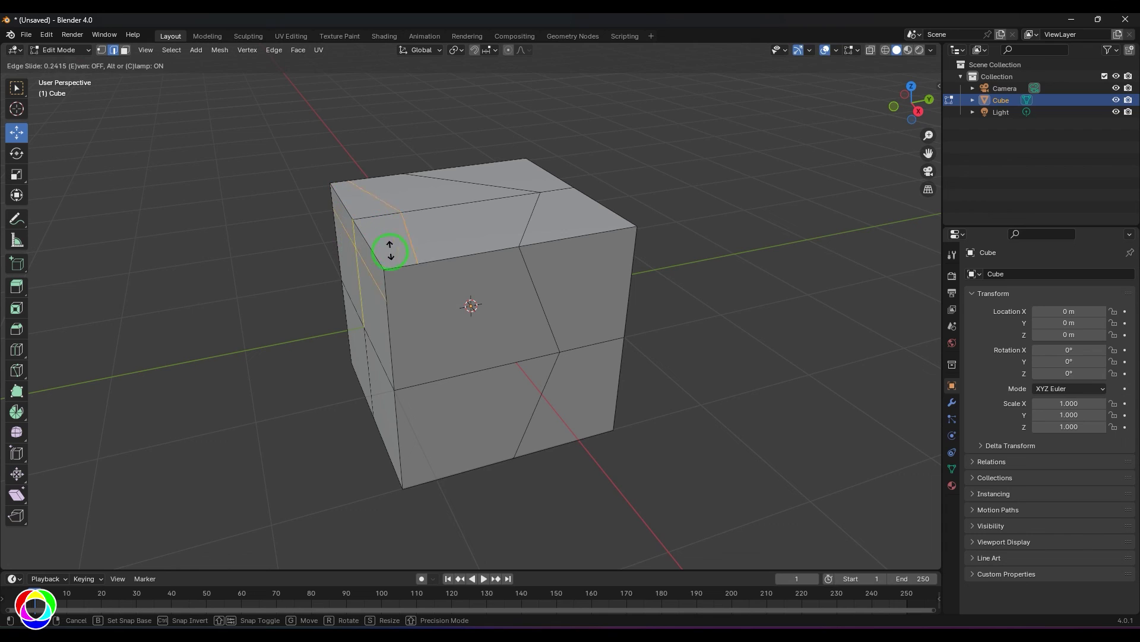
click(396, 248)
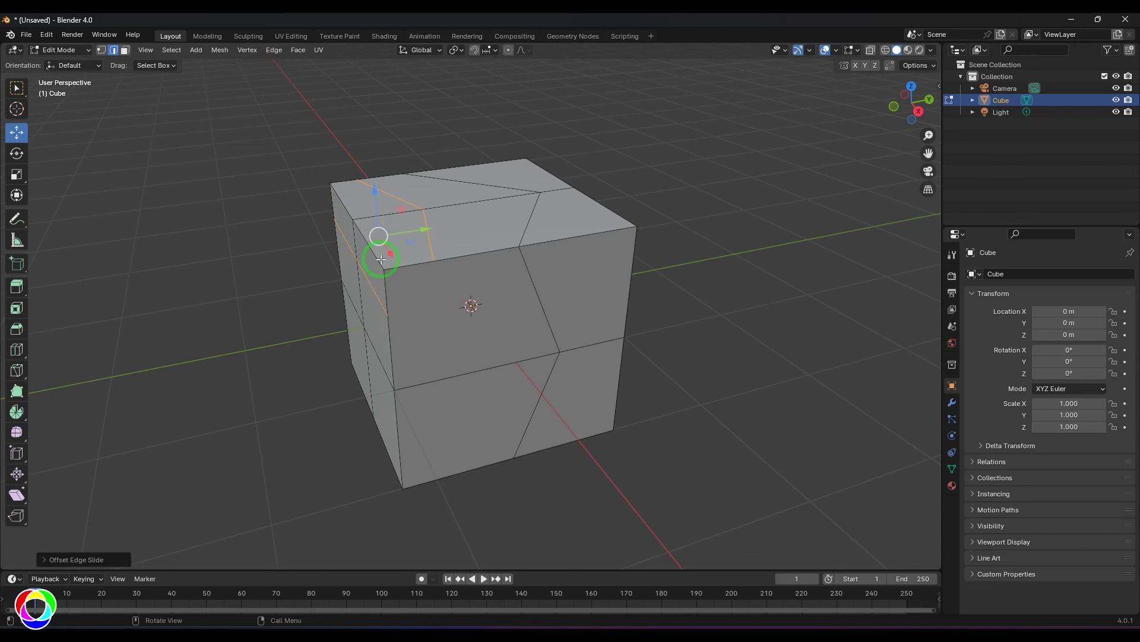
- Enable Cap Endpoint for the offset slide at factor 0.354
click(77, 560)
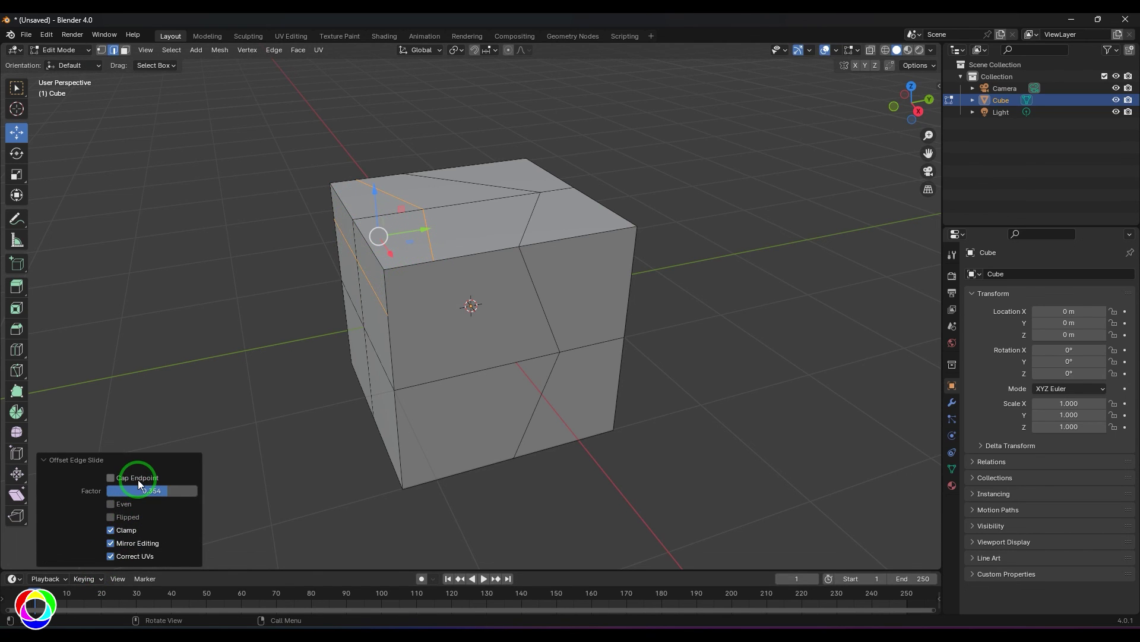
click(138, 479)
scroll(425, 343, up, 1)
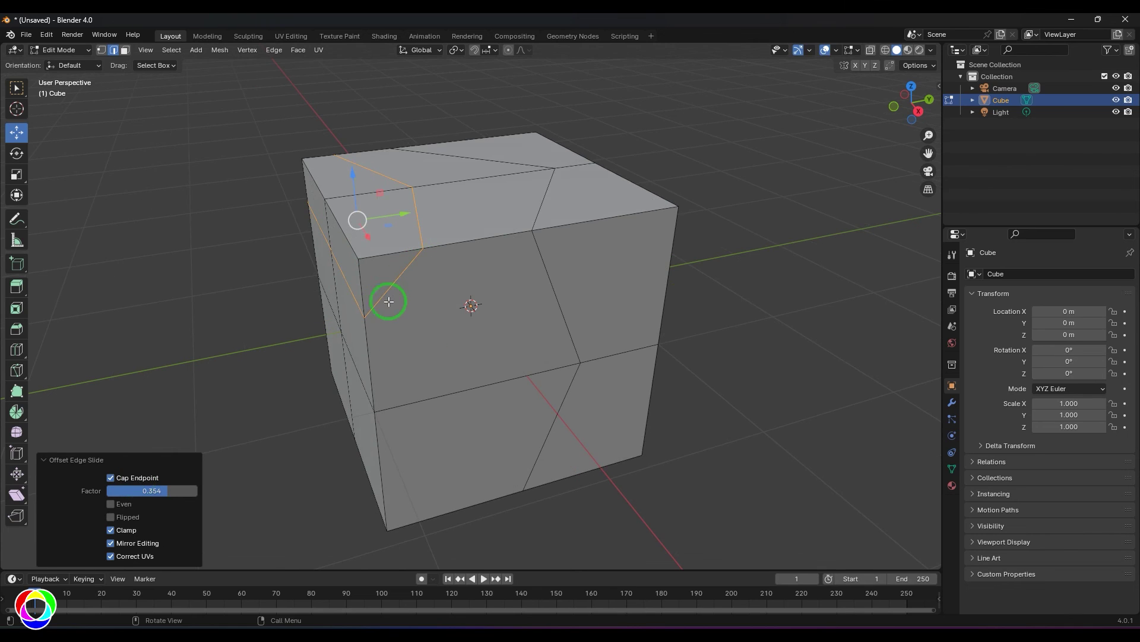